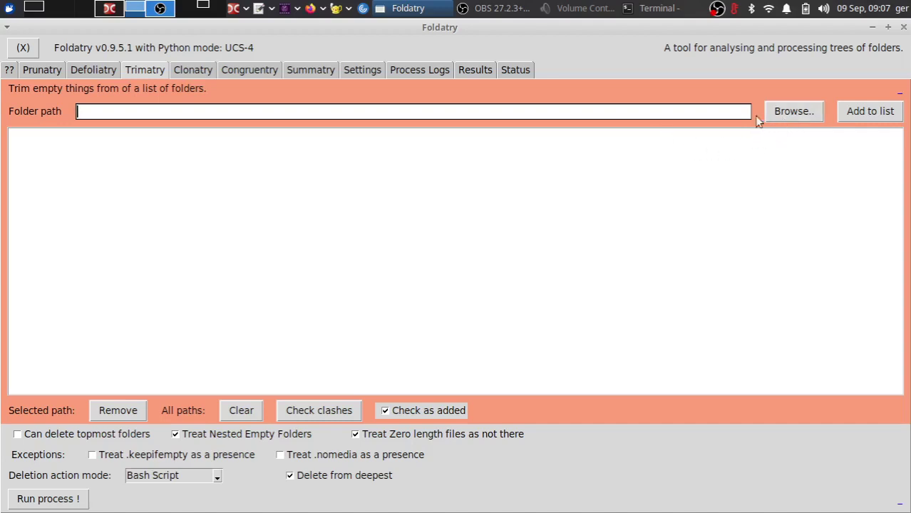
# Add the dev_tests/Test_Trimatry/Do_Test_On_This folder to the list of folders for trimming
pyautogui.click(791, 113)
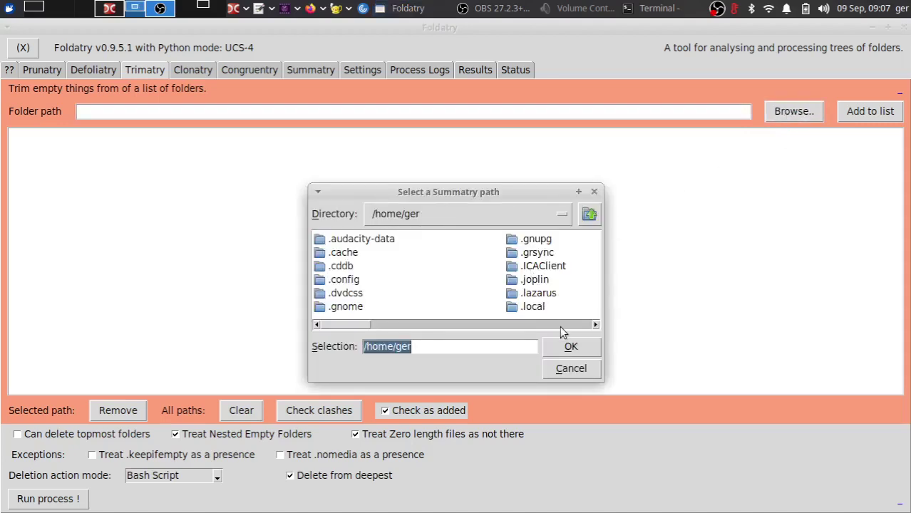
pyautogui.hscroll(6, 559, 326)
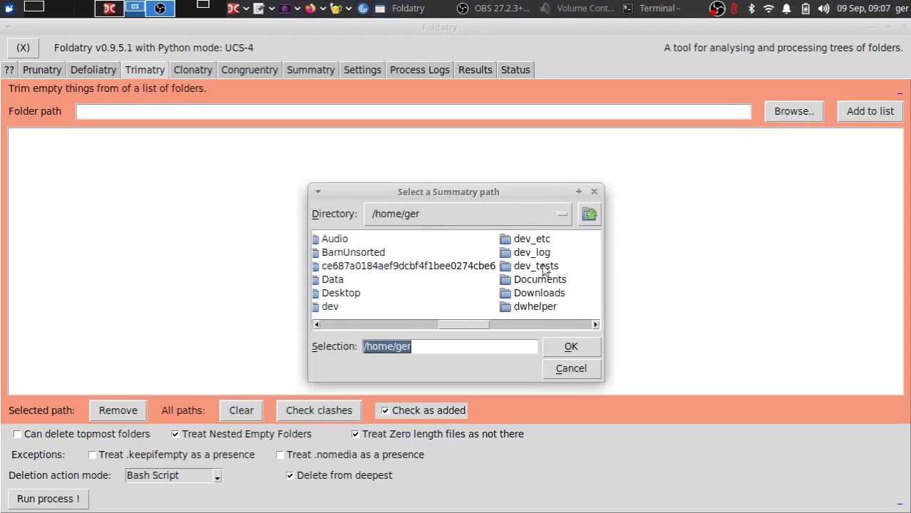
pyautogui.doubleClick(542, 267)
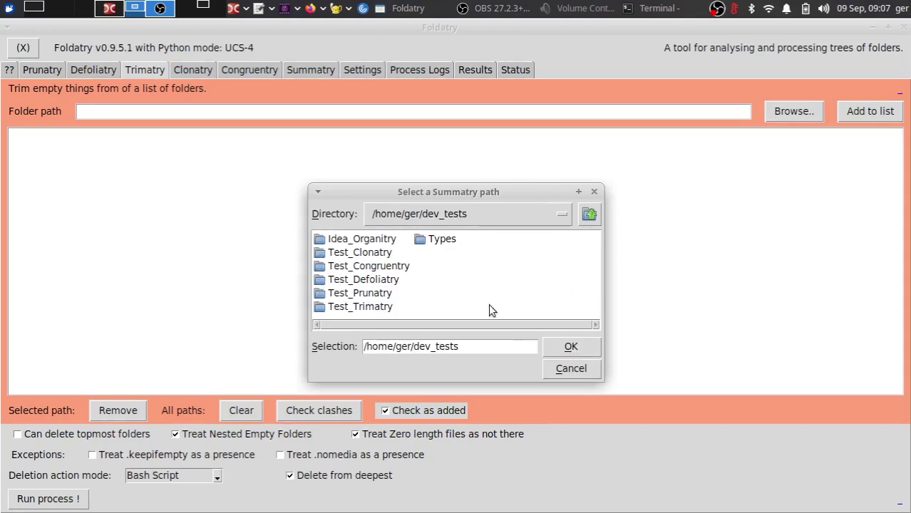
pyautogui.click(359, 292)
pyautogui.doubleClick(362, 308)
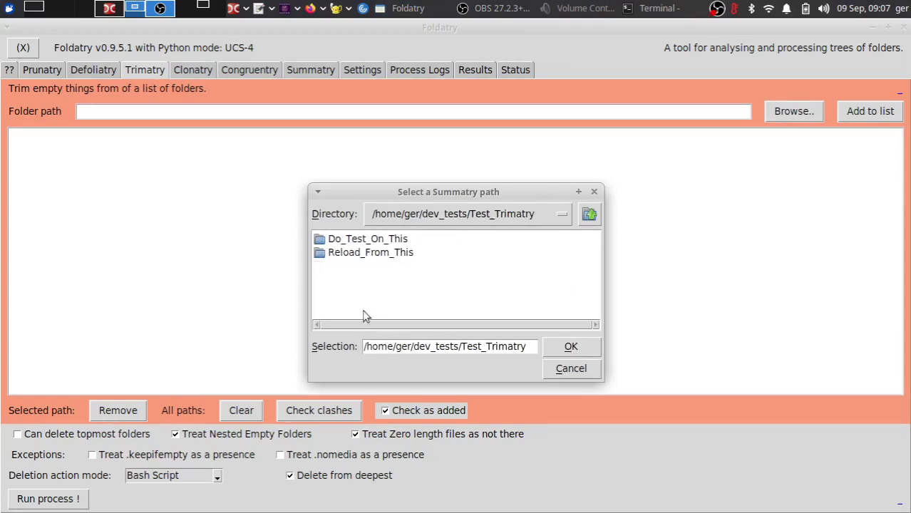
pyautogui.doubleClick(367, 240)
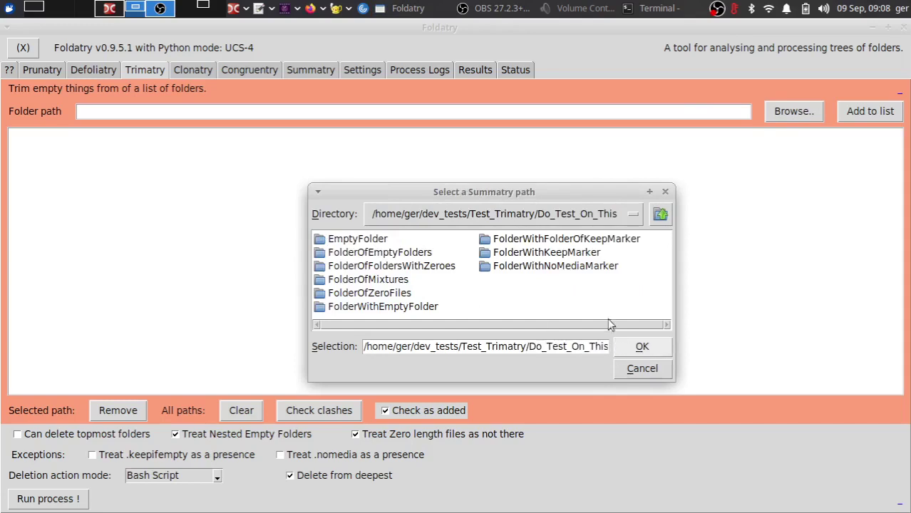
pyautogui.click(639, 348)
pyautogui.click(852, 114)
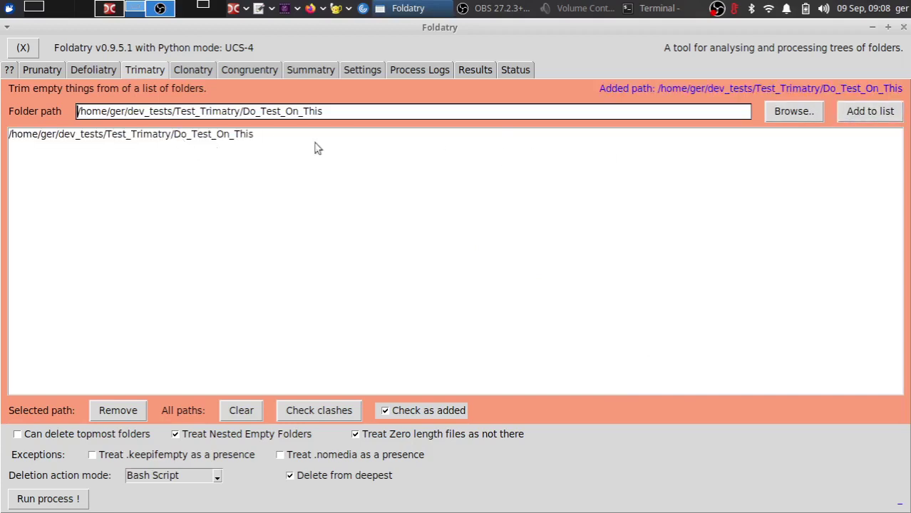
# Try to add the FolderWithKeepMarker subfolder of Do_Test_On_This to the path list with checking as added enabled
pyautogui.click(784, 112)
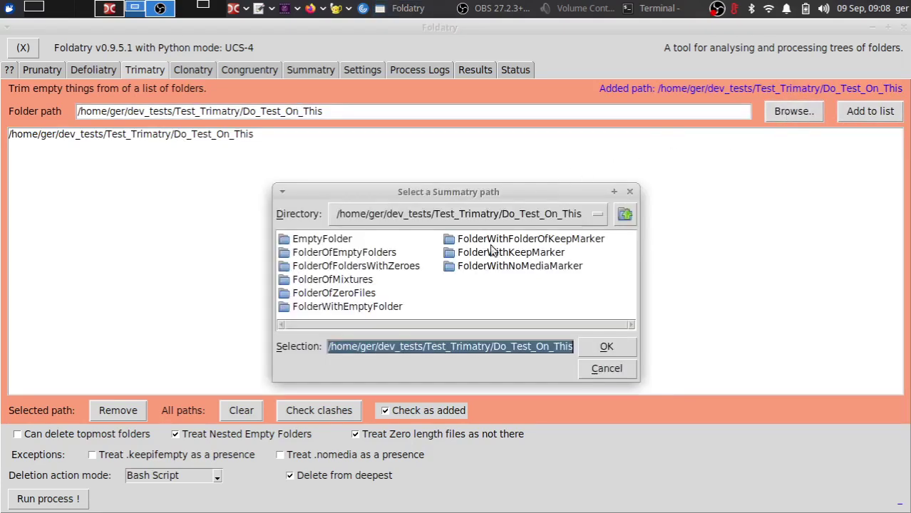
pyautogui.click(469, 256)
pyautogui.doubleClick(469, 256)
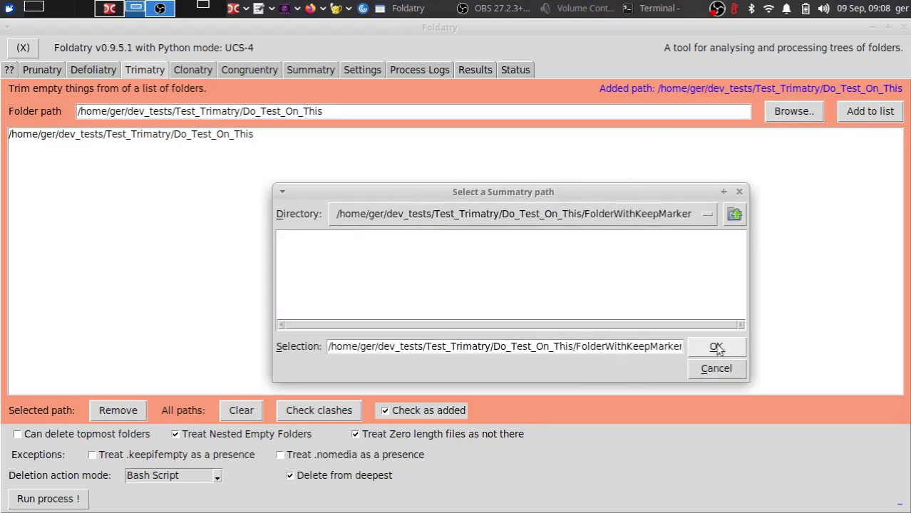
pyautogui.click(715, 347)
pyautogui.click(855, 111)
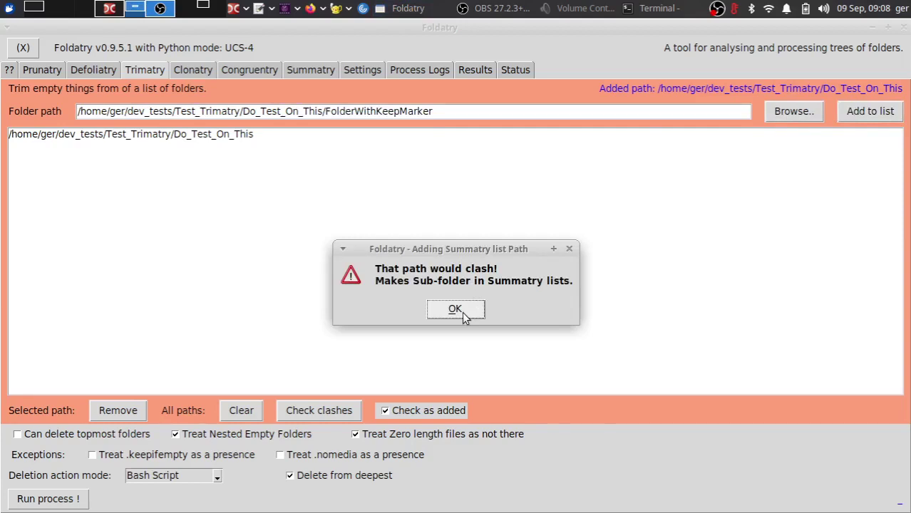
pyautogui.click(462, 311)
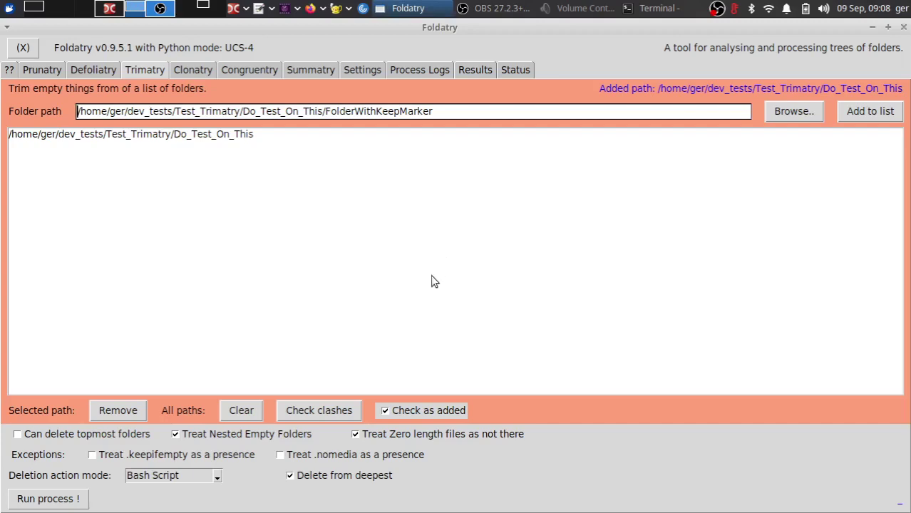
# Disable checking paths as added, add the FolderWithKeepMarker path to the list, and check the list for clashes
pyautogui.click(418, 410)
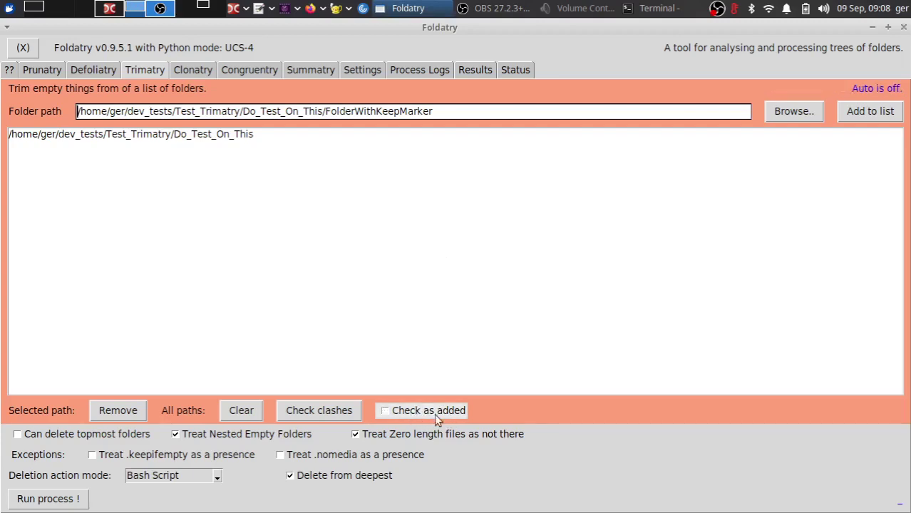
pyautogui.click(853, 114)
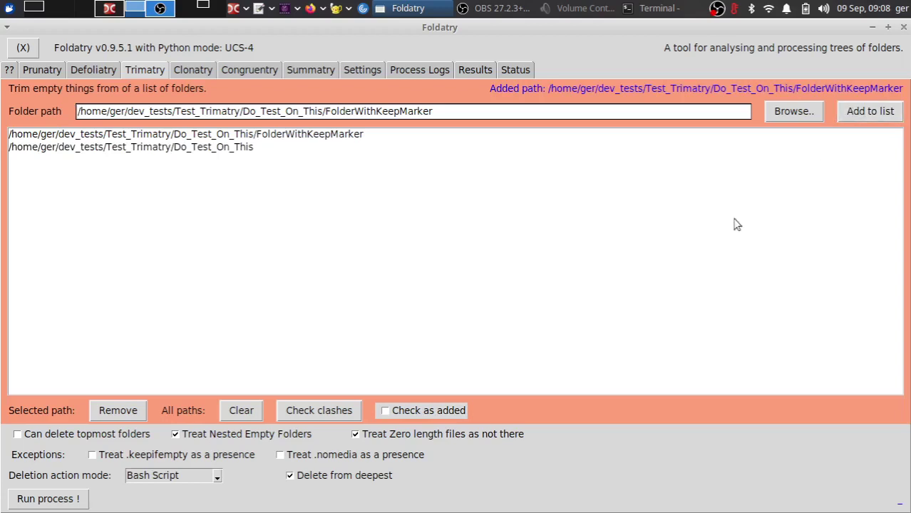
pyautogui.click(310, 415)
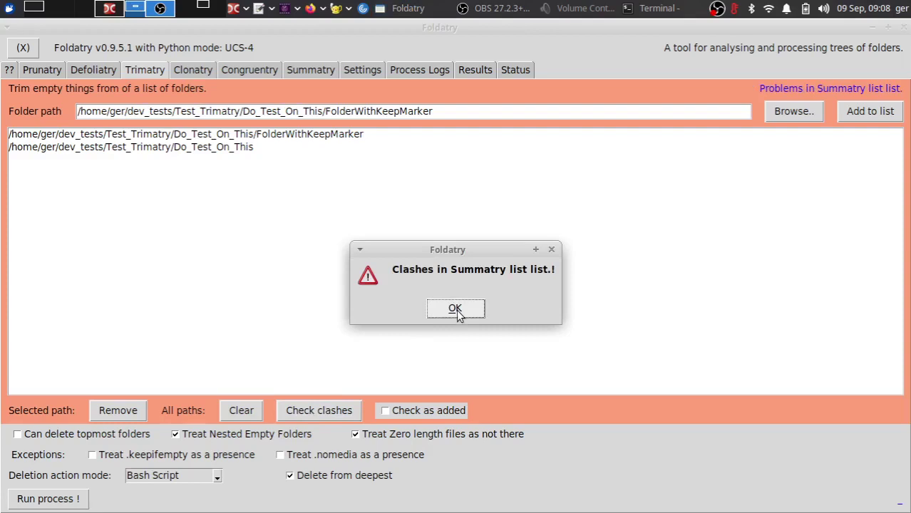
pyautogui.click(456, 310)
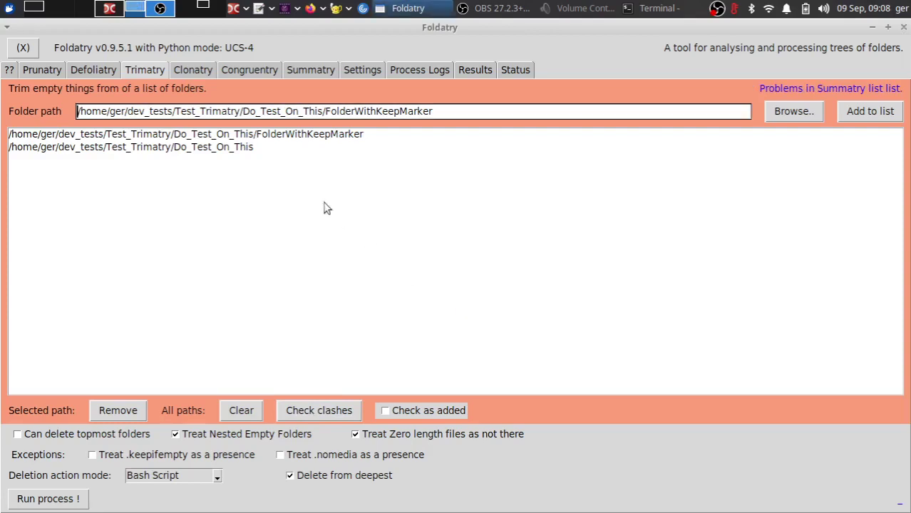
# Clear all paths from the list and add only the FolderWithKeepMarker folder back
pyautogui.click(212, 151)
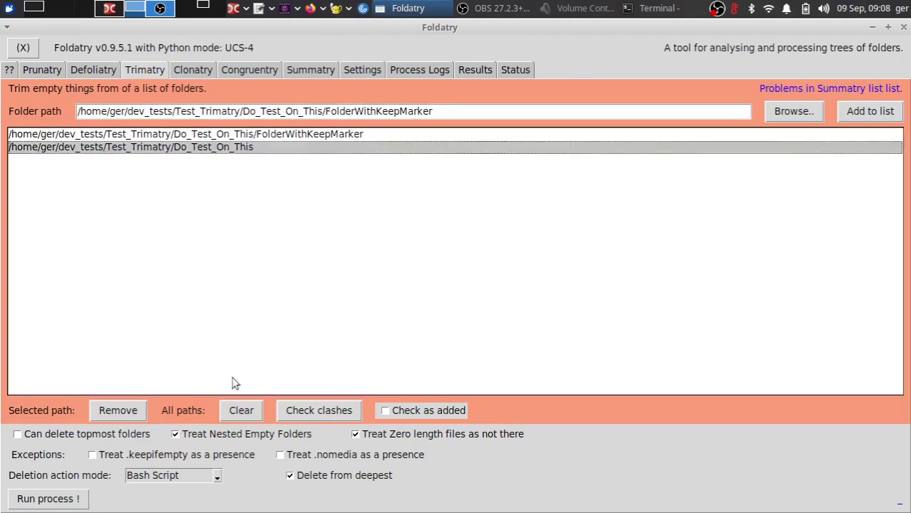
pyautogui.click(241, 414)
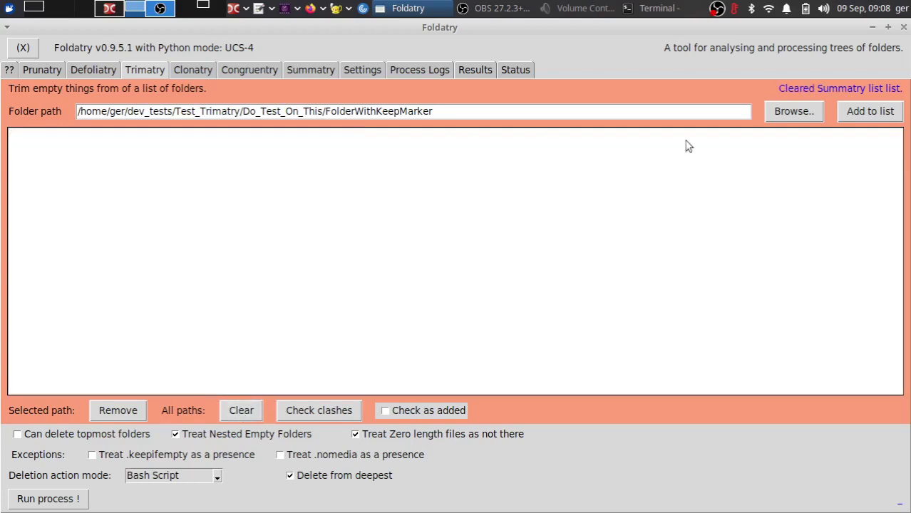
pyautogui.click(794, 112)
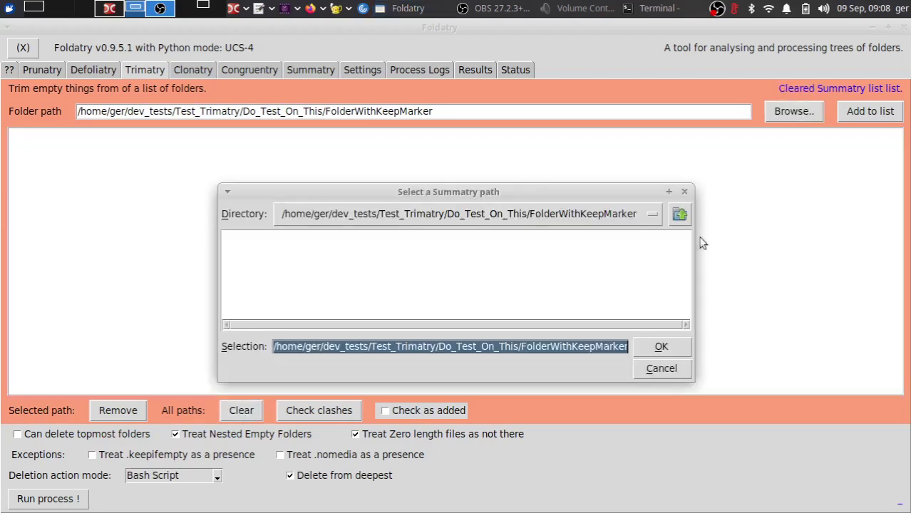
pyautogui.click(659, 348)
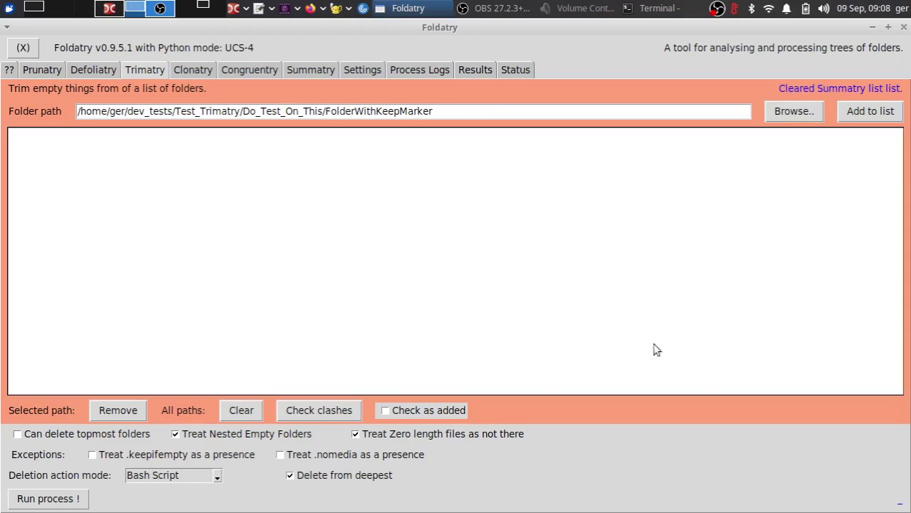
pyautogui.click(872, 112)
# Browse up to the dev_tests/Test_Trimatry folder and add it to the path list
pyautogui.click(803, 112)
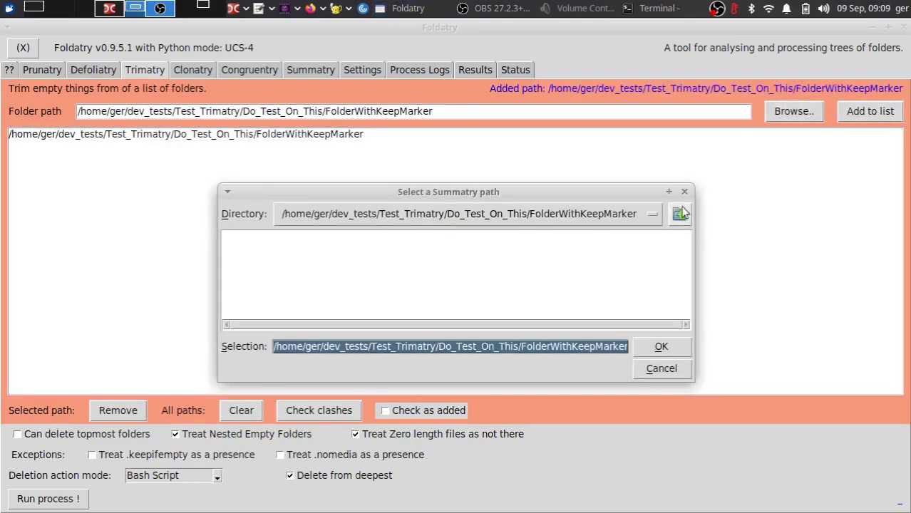
pyautogui.click(571, 214)
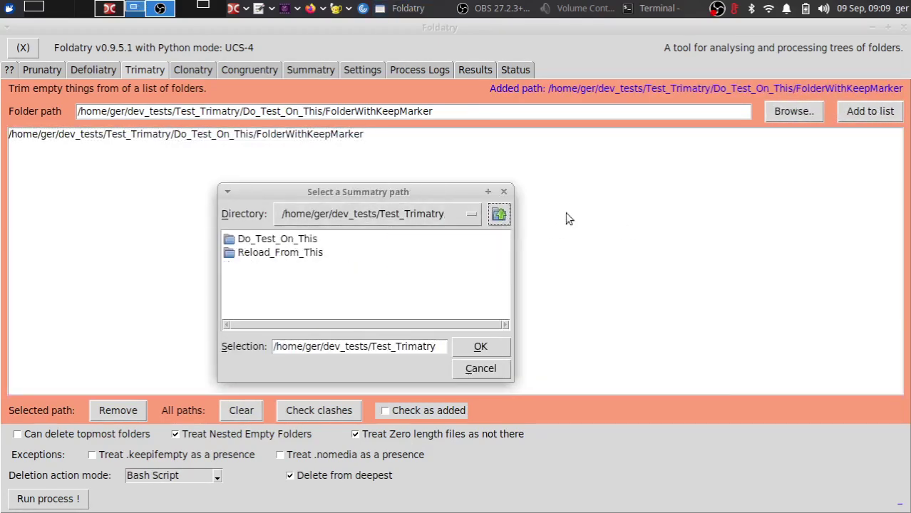
pyautogui.click(479, 347)
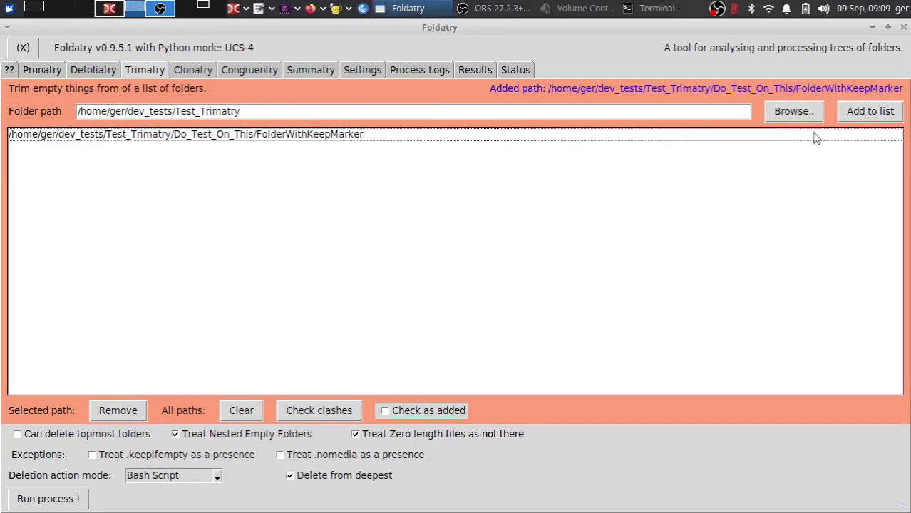
pyautogui.click(869, 116)
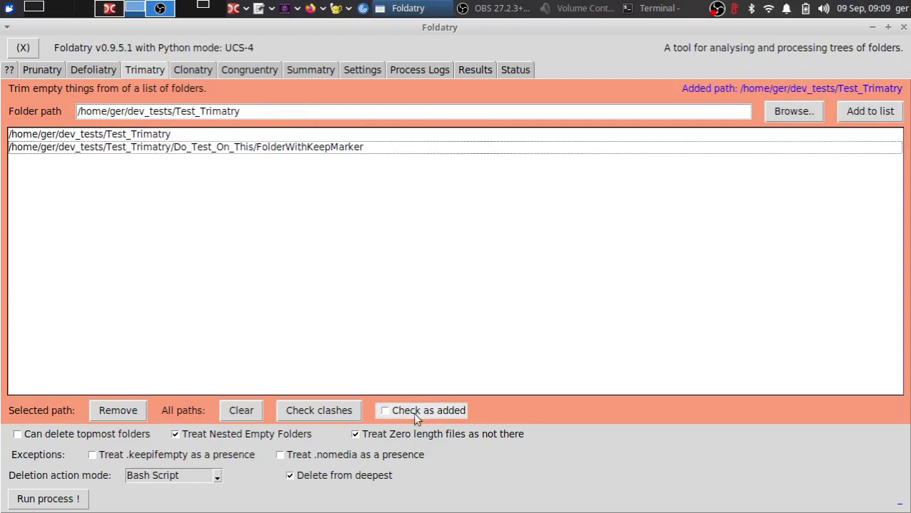
# Remove the FolderWithKeepMarker path from the list, checking the list for clashes before and after the removal
pyautogui.click(346, 411)
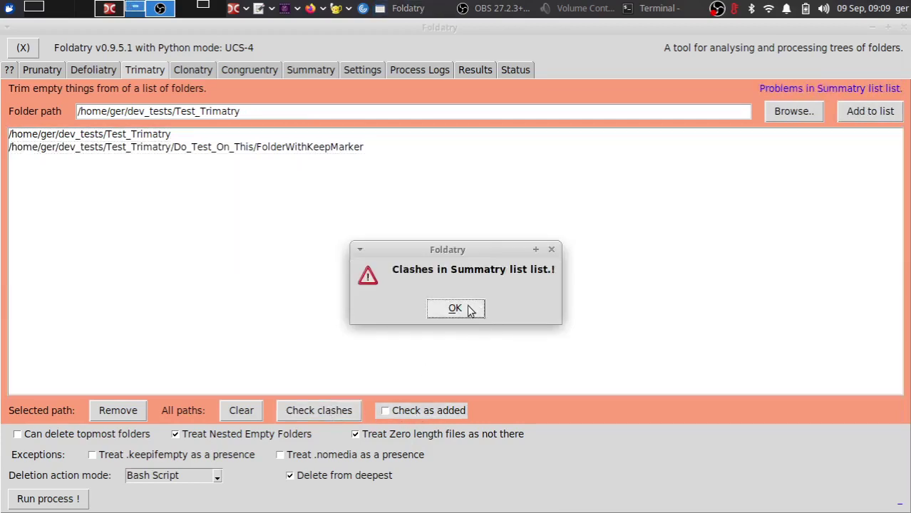
pyautogui.click(467, 308)
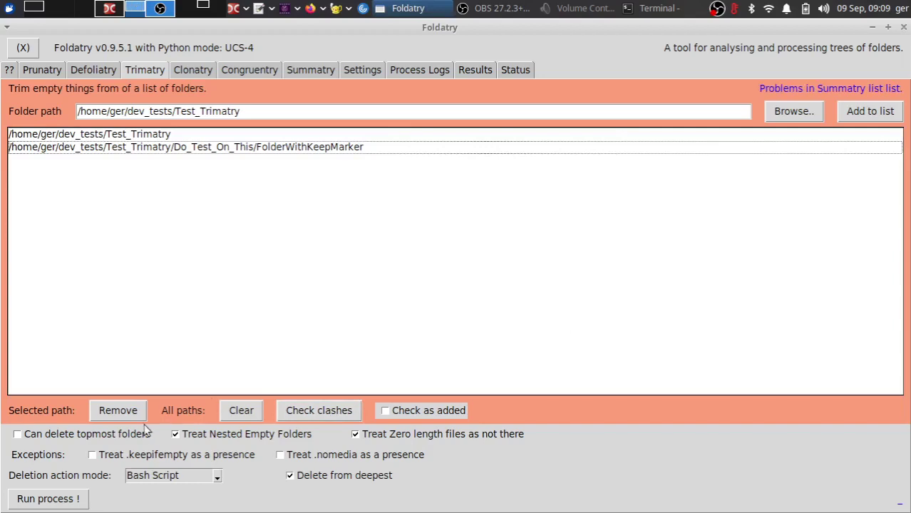
pyautogui.click(181, 152)
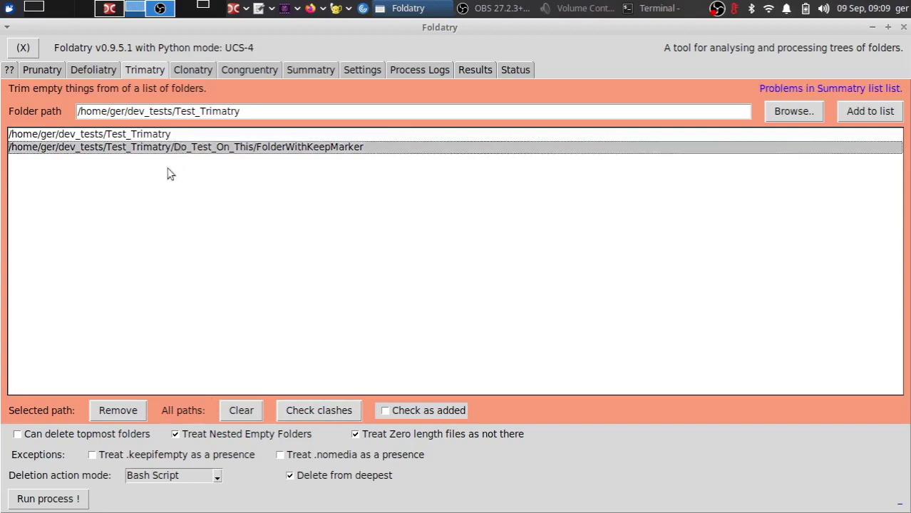
pyautogui.click(121, 417)
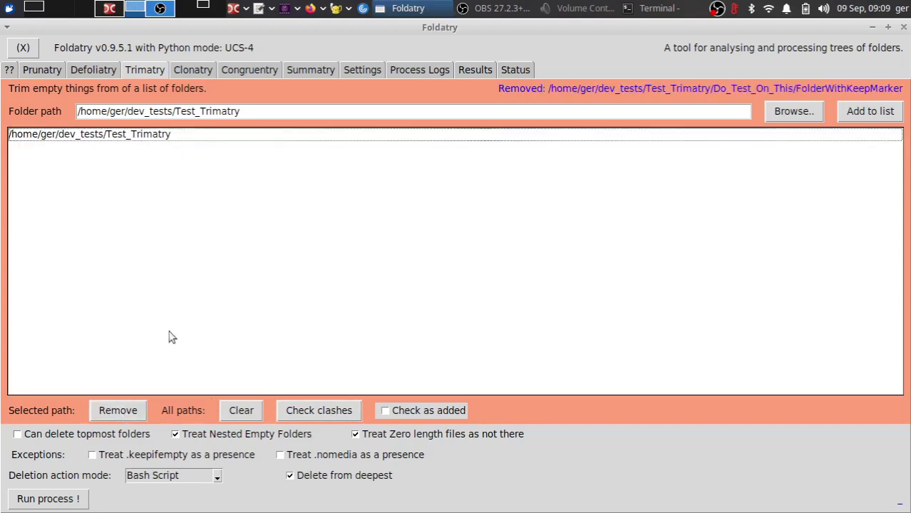
pyautogui.click(316, 419)
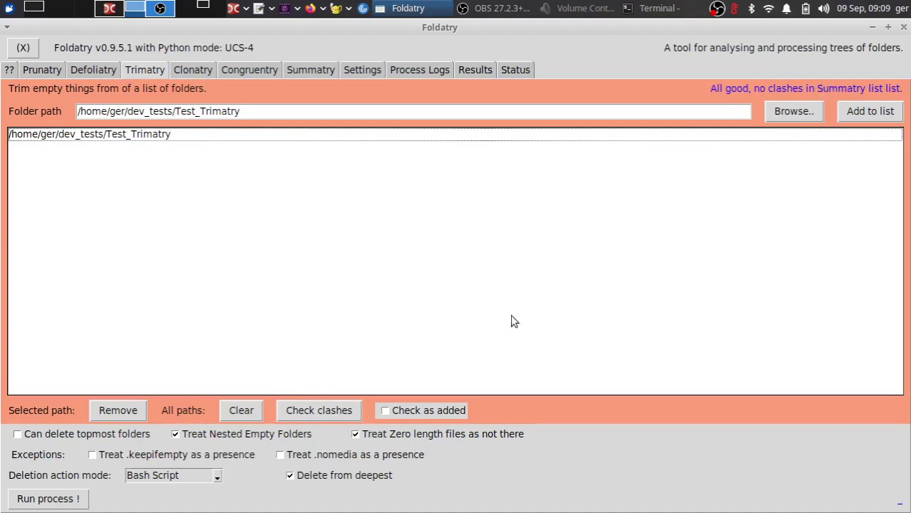
# Re-enable checking paths as they are added, and allow topmost folders to be deleted
pyautogui.click(387, 412)
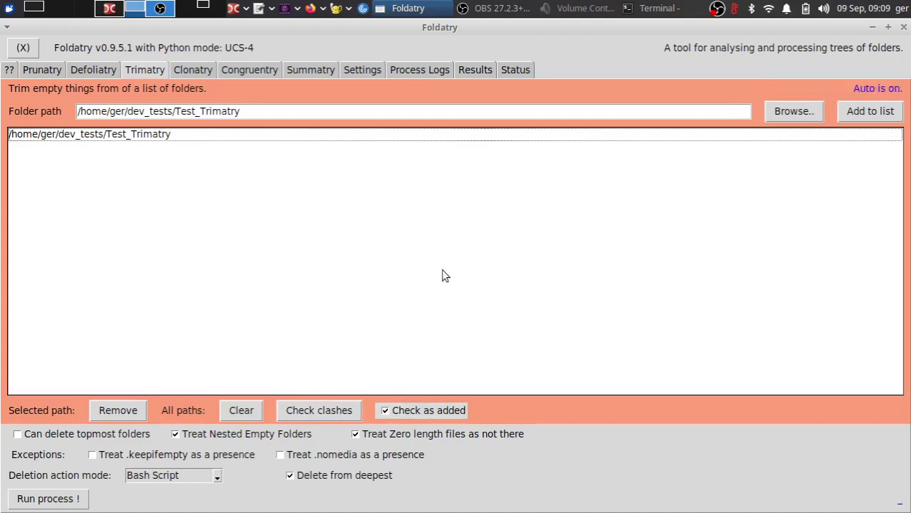
pyautogui.click(56, 441)
pyautogui.click(132, 140)
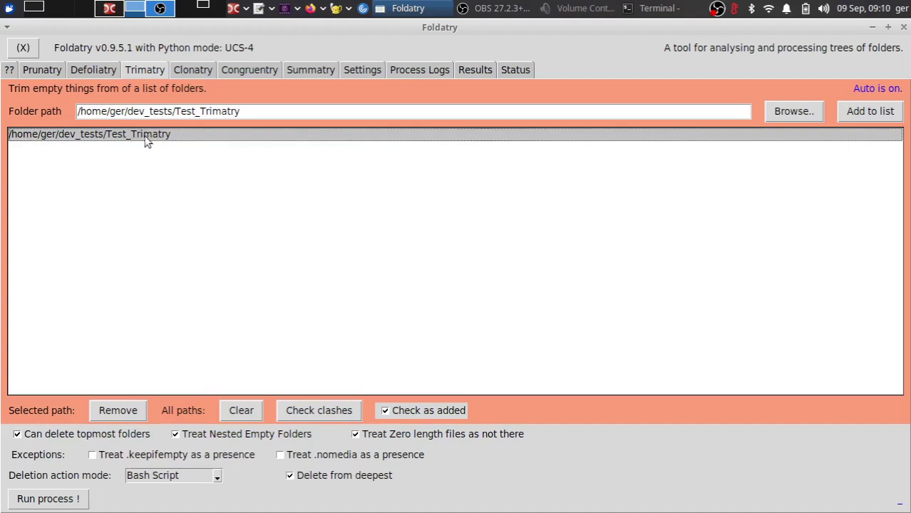
pyautogui.click(52, 437)
pyautogui.click(55, 437)
# Set the deletion action mode to Direct Delete
pyautogui.click(217, 483)
pyautogui.click(196, 499)
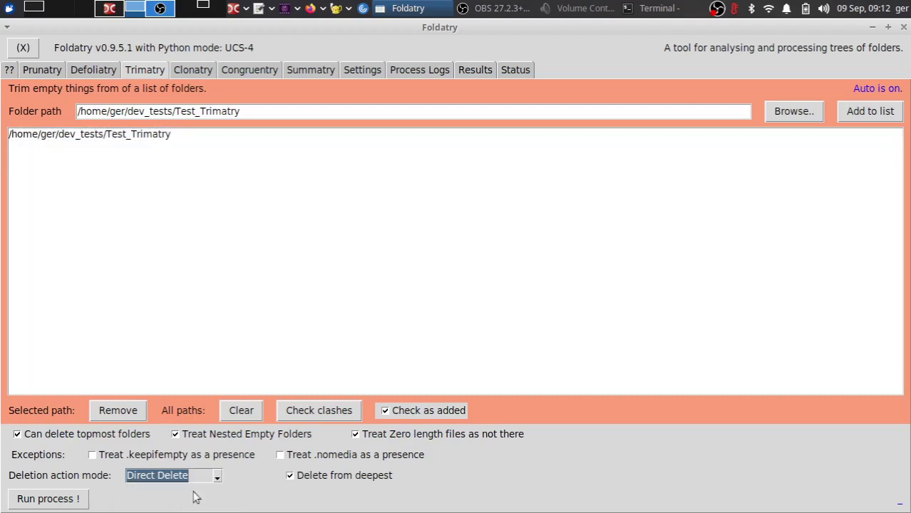